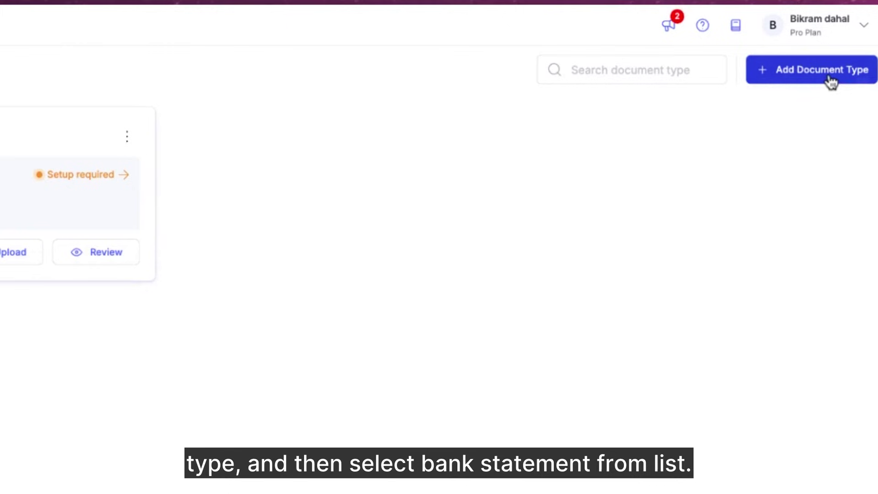
Add a Bank Statements document type and proceed with its sample bank statement.
click(831, 82)
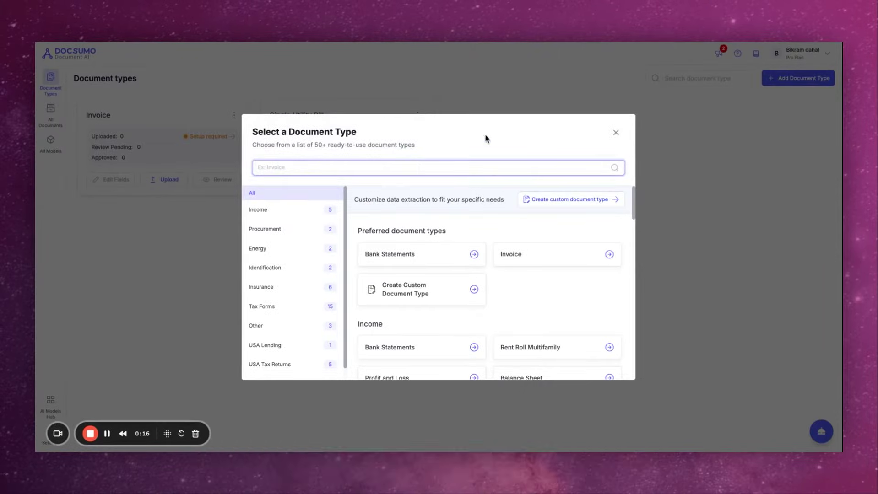
text(bank)
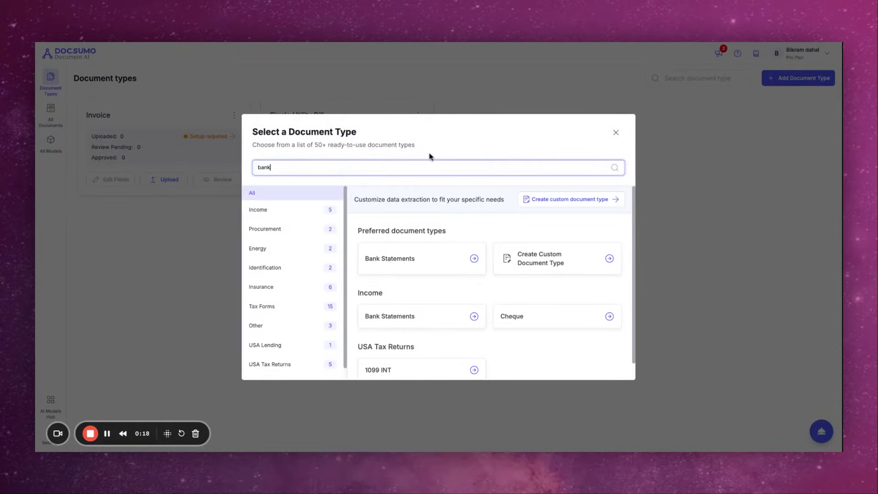
click(407, 263)
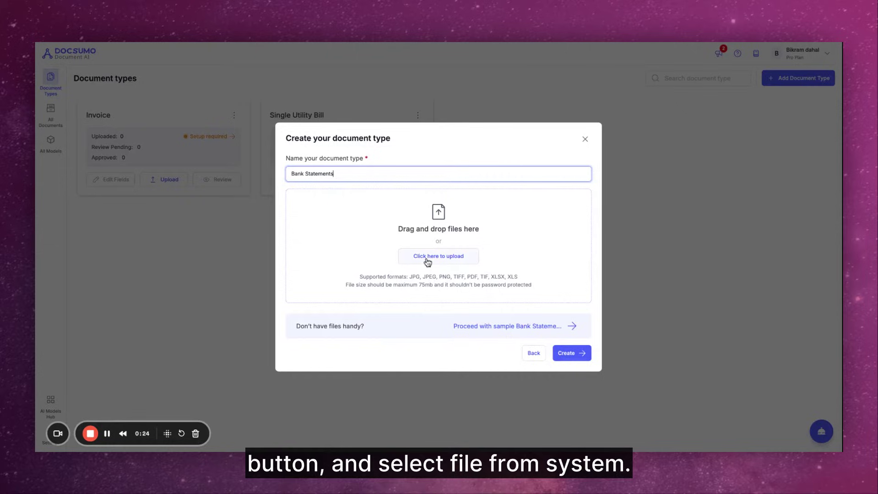
click(474, 327)
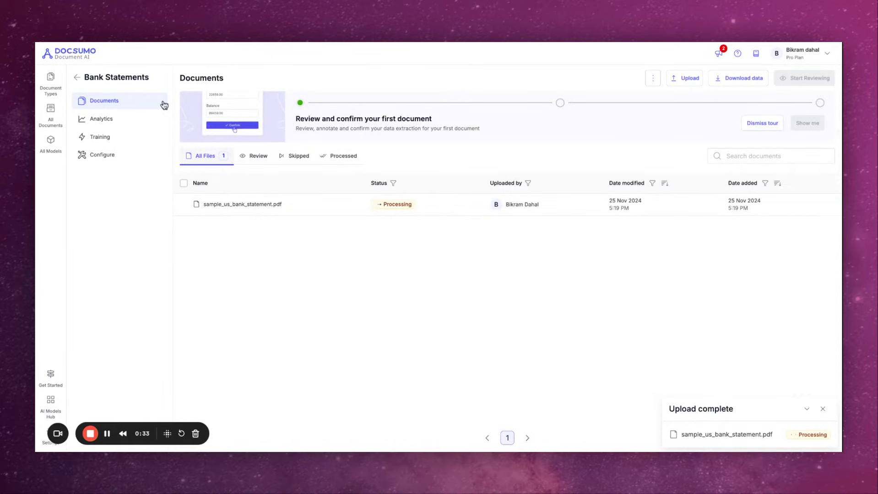
click(76, 77)
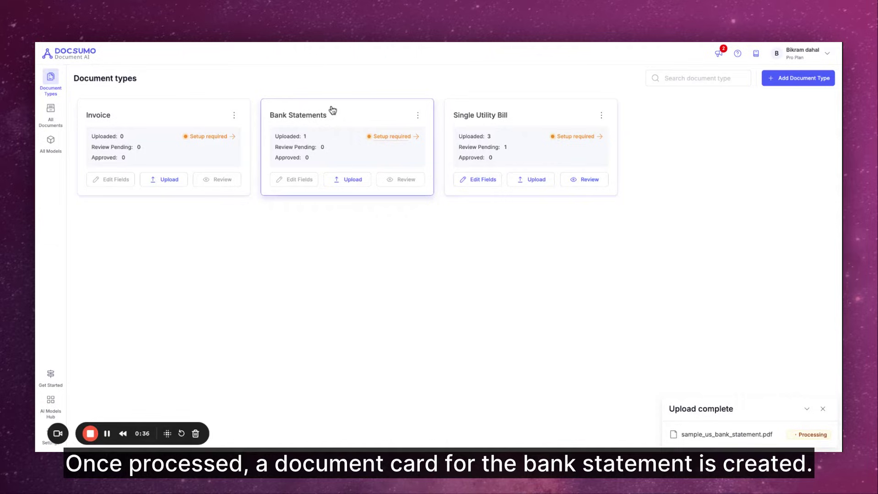
click(392, 142)
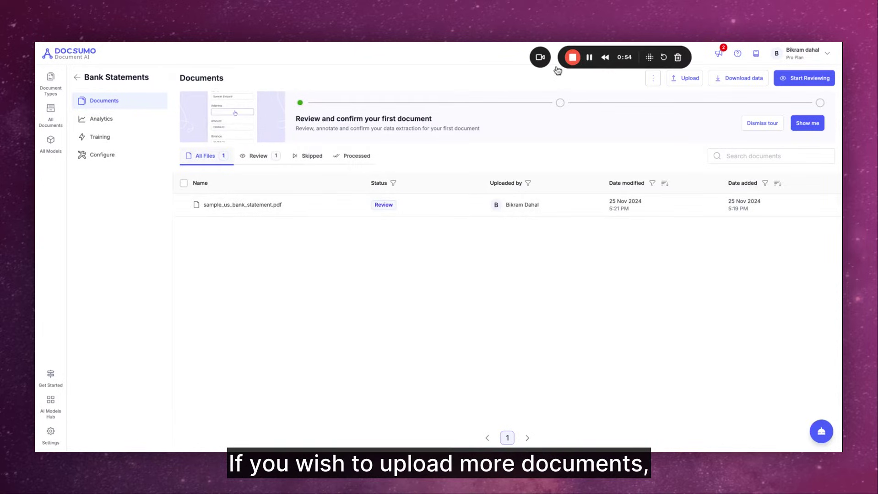
click(688, 79)
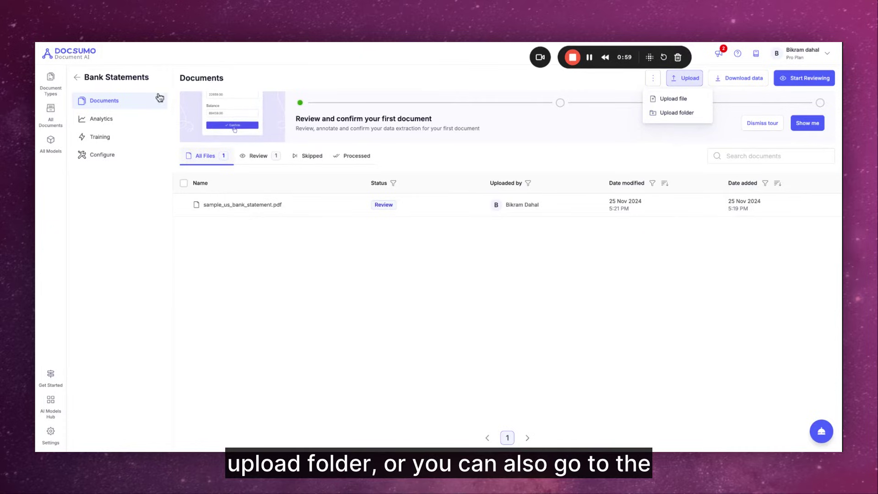
click(77, 77)
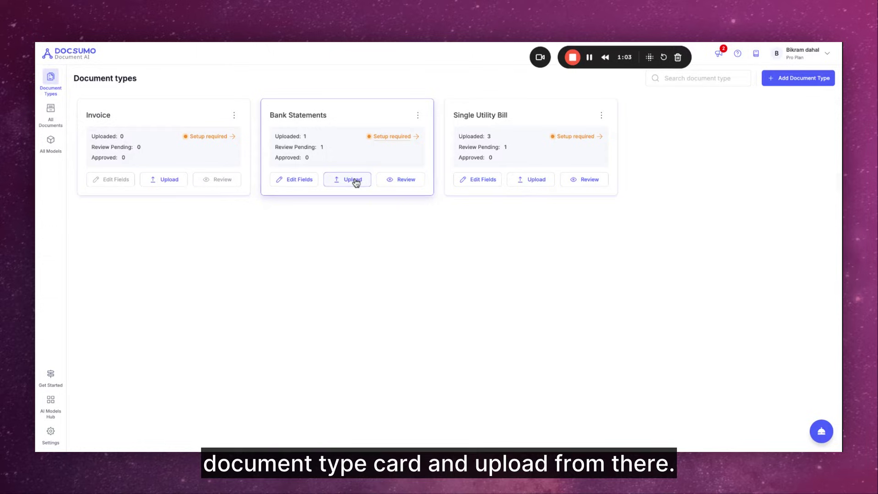
click(389, 138)
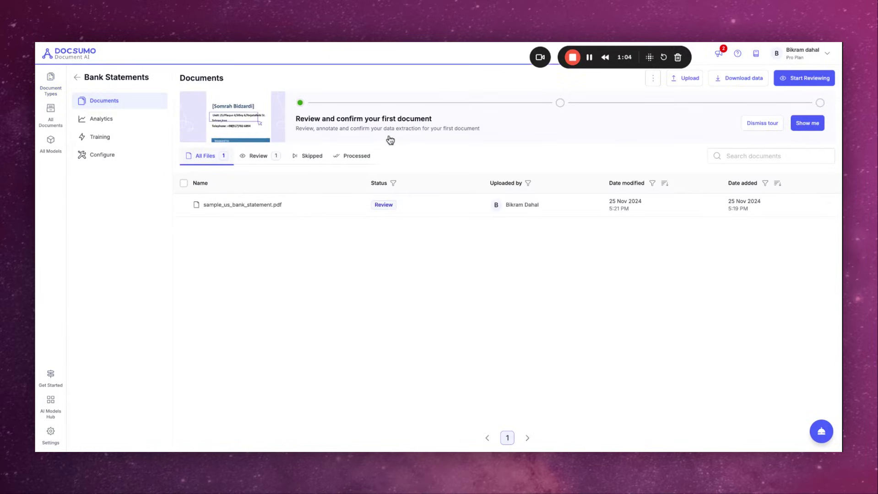
Open sample_us_bank_statement.pdf and check its extracted Start Date and Multiple Accounts fields.
click(254, 210)
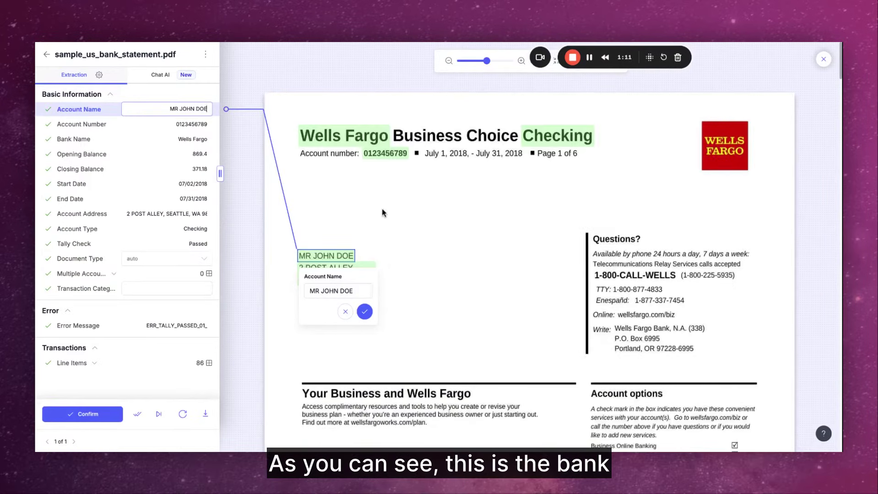
drag(592, 51, 717, 55)
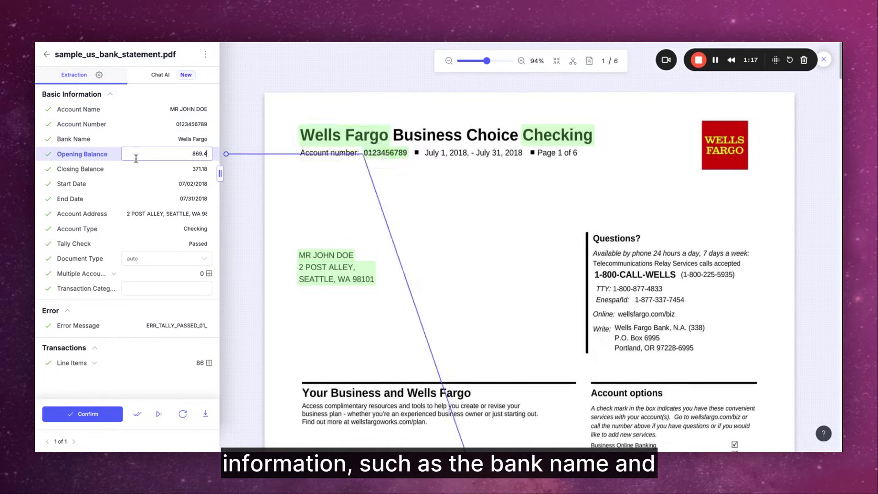
click(134, 183)
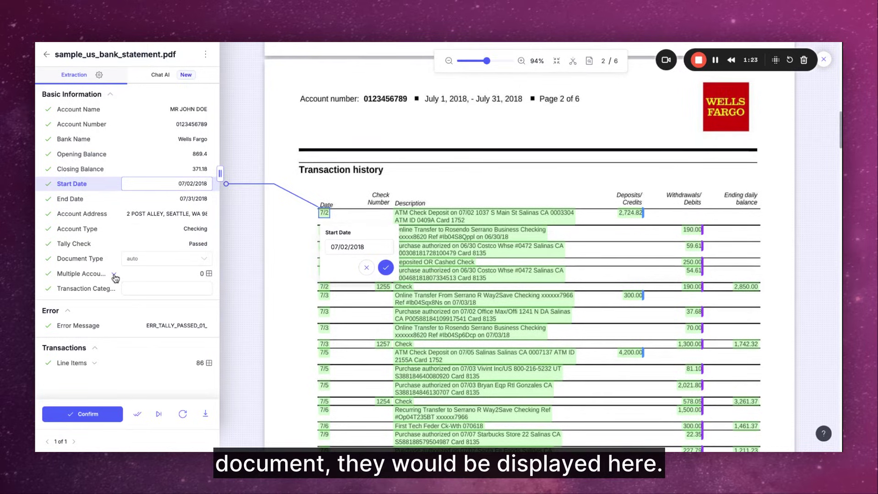
click(139, 275)
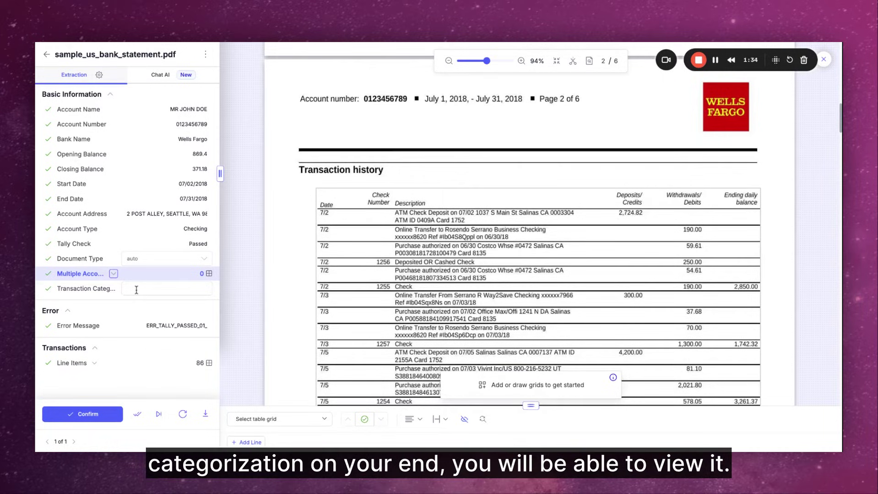
Expand Line Items and enlarge the page 2 Grid 1 table, tracing row 1's description.
mouse_move(457, 297)
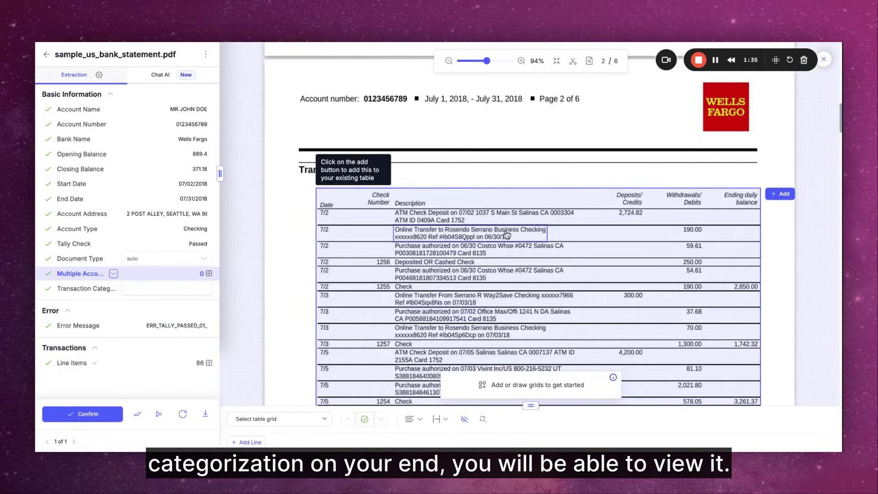
scroll(557, 133, up, 10)
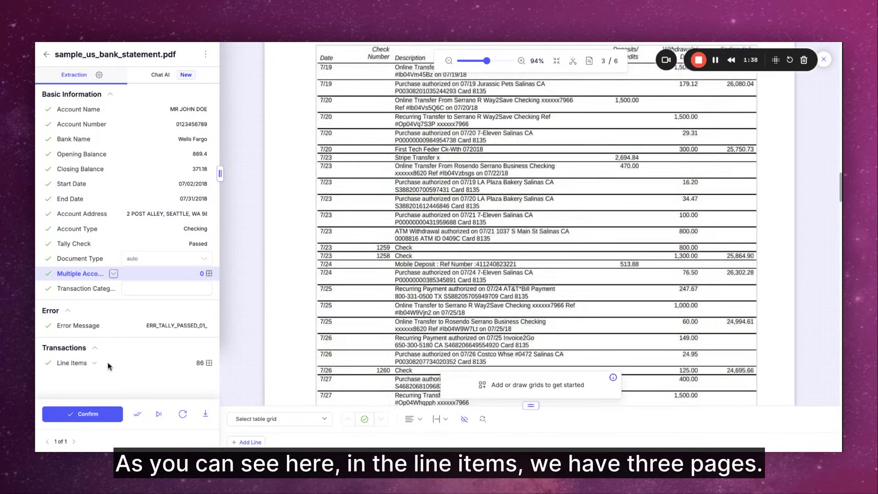
click(86, 365)
scroll(80, 377, down, 1)
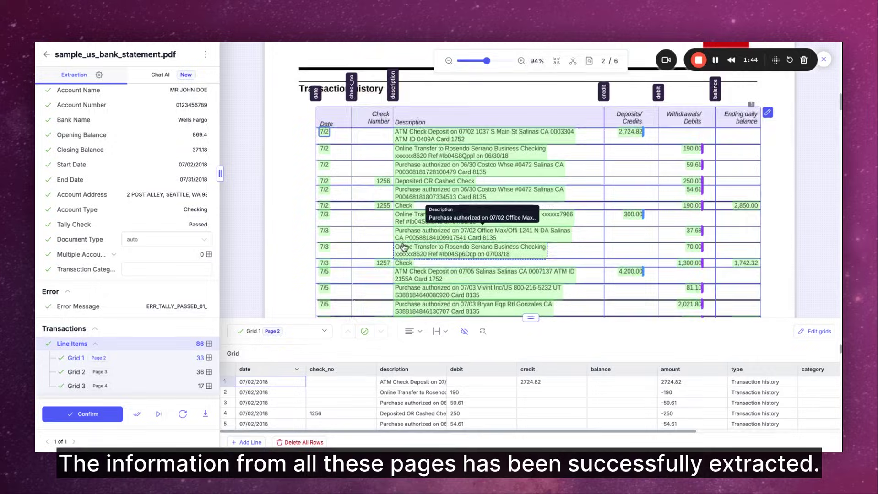
scroll(348, 211, down, 15)
scroll(530, 183, down, 2)
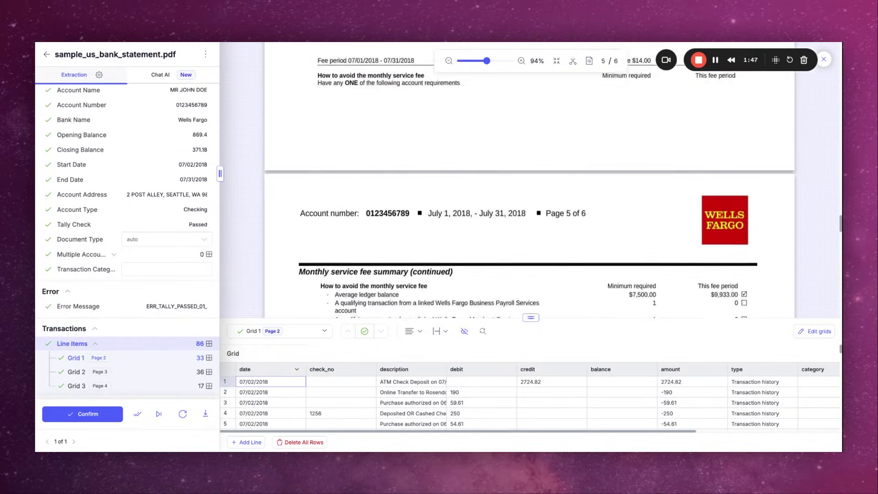
drag(531, 318, 532, 231)
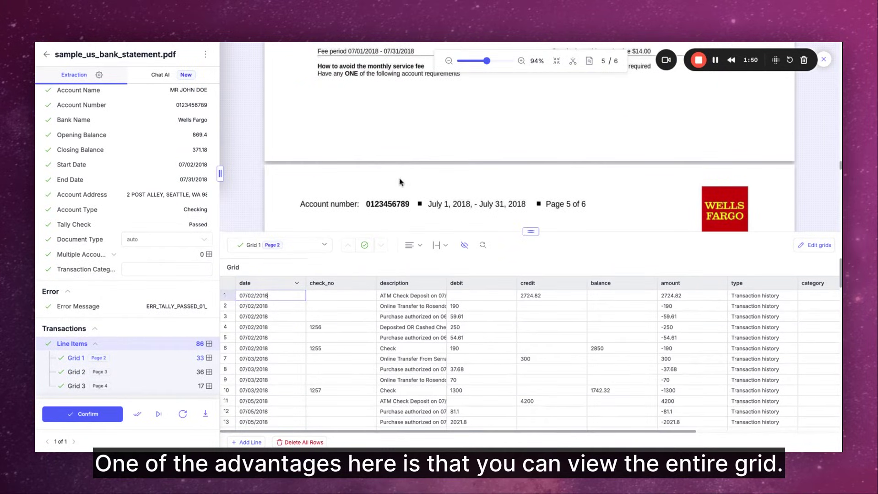
scroll(522, 134, up, 6)
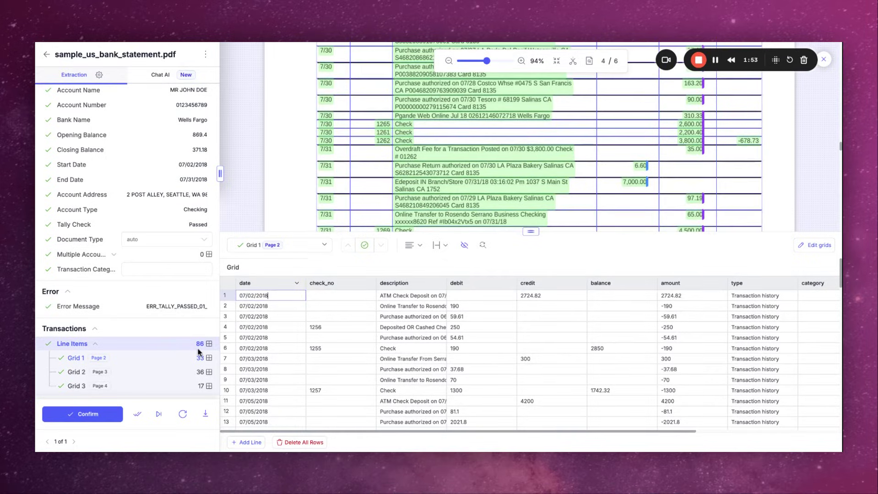
click(401, 295)
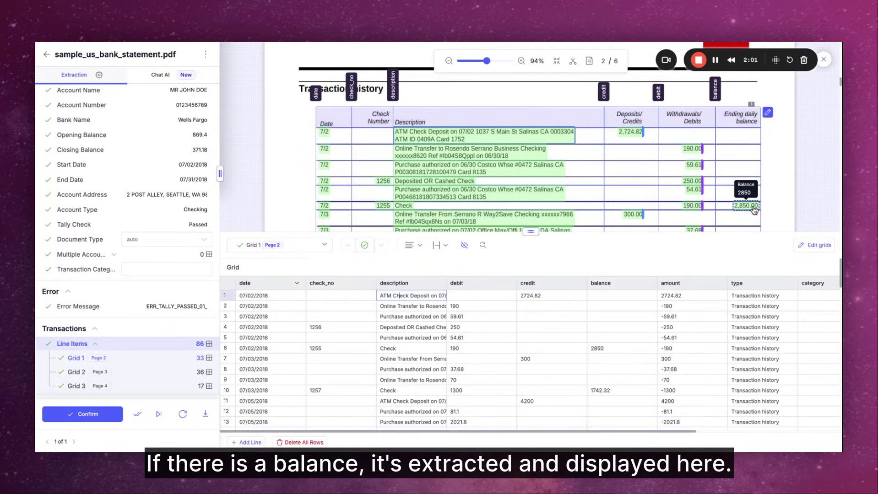
Trace the 2,850.00 balance and page 4's 371.18 ending balance to their rows, enlarging Grid 3.
click(616, 349)
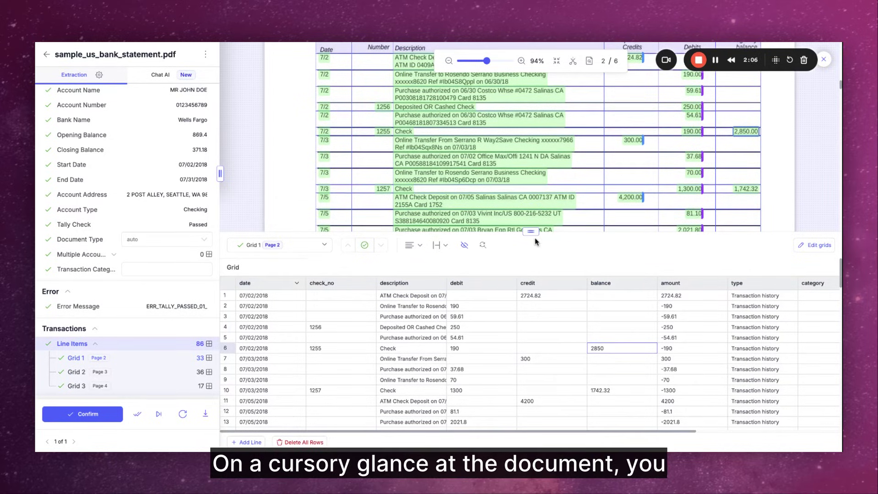
drag(531, 234, 531, 396)
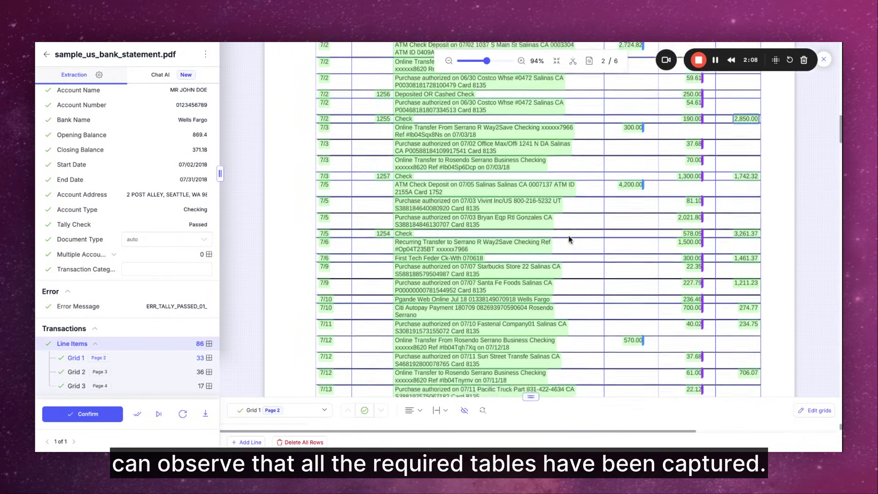
scroll(569, 239, down, 10)
scroll(569, 239, down, 15)
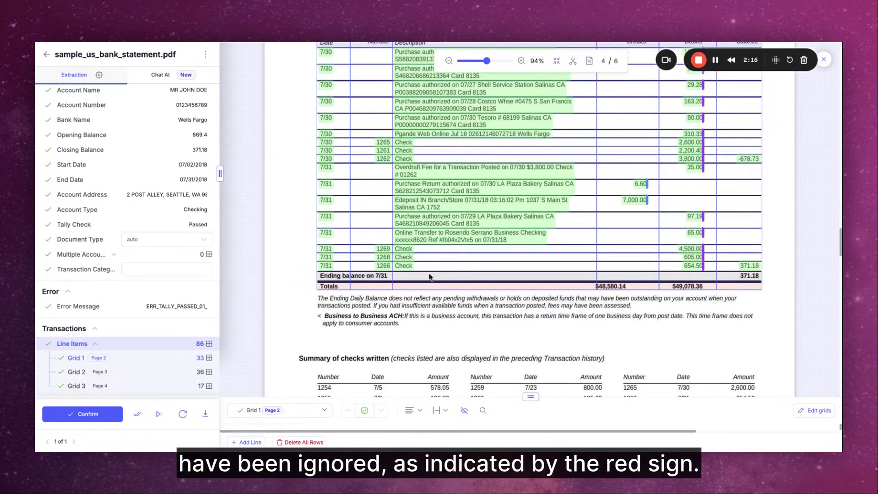
click(748, 266)
drag(530, 397, 528, 273)
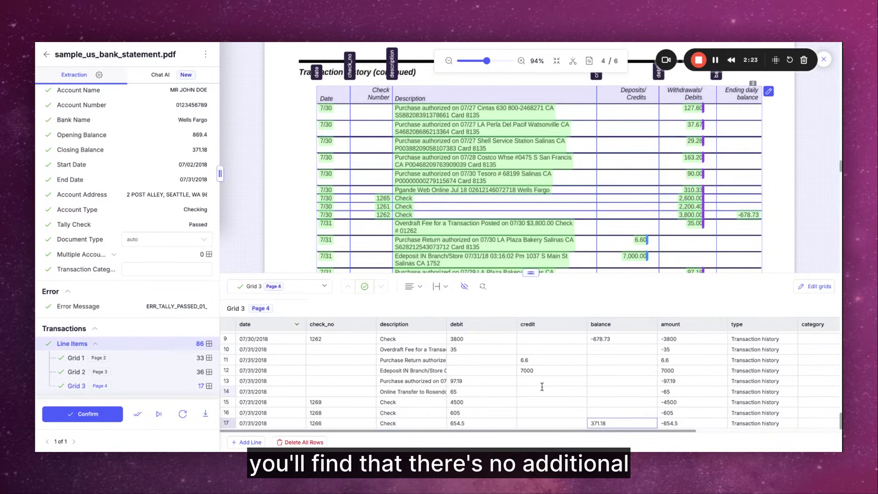
Inspect Grid 3's type, category, subcategory and merchant columns, then lower the grid splitter.
scroll(600, 419, down, 2)
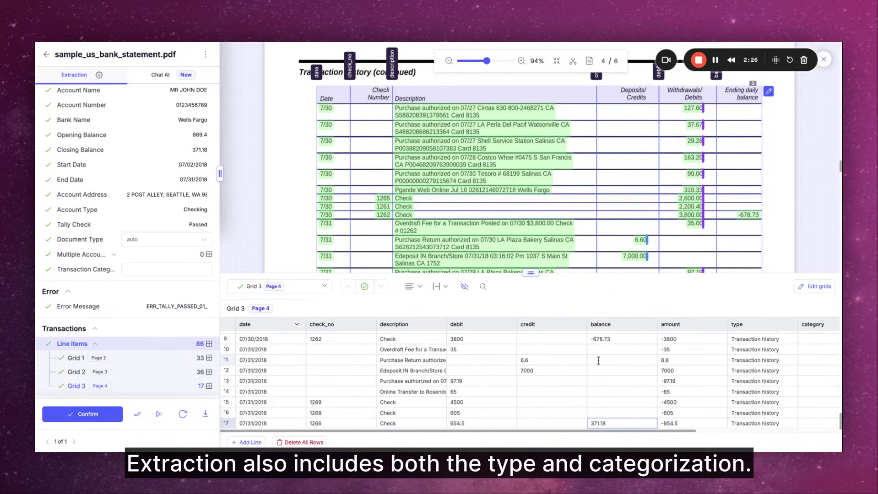
scroll(734, 372, right, 5)
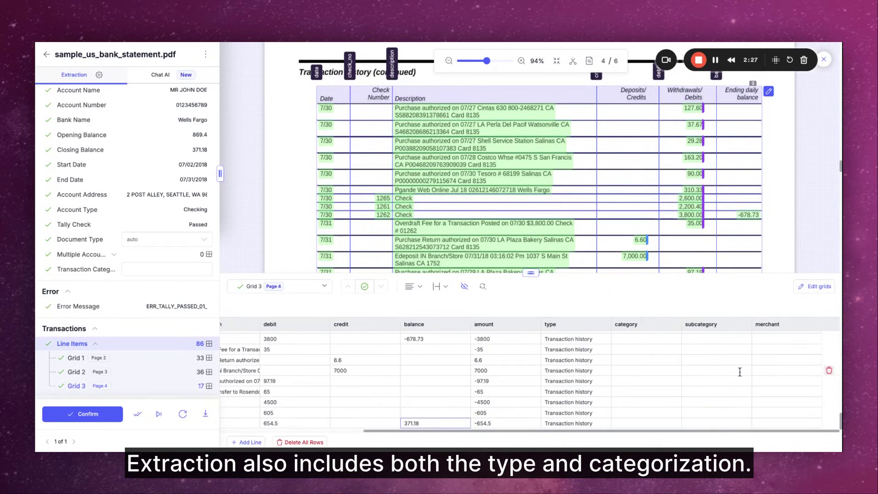
scroll(632, 367, up, 5)
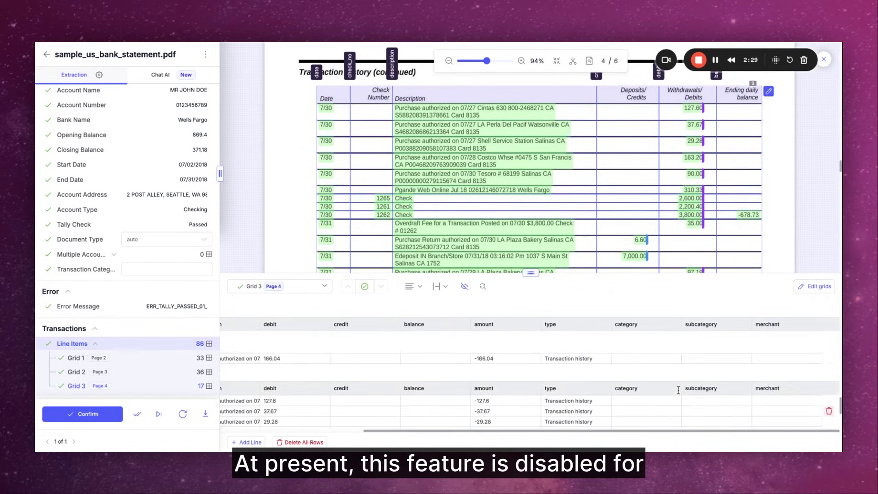
scroll(625, 381, up, 3)
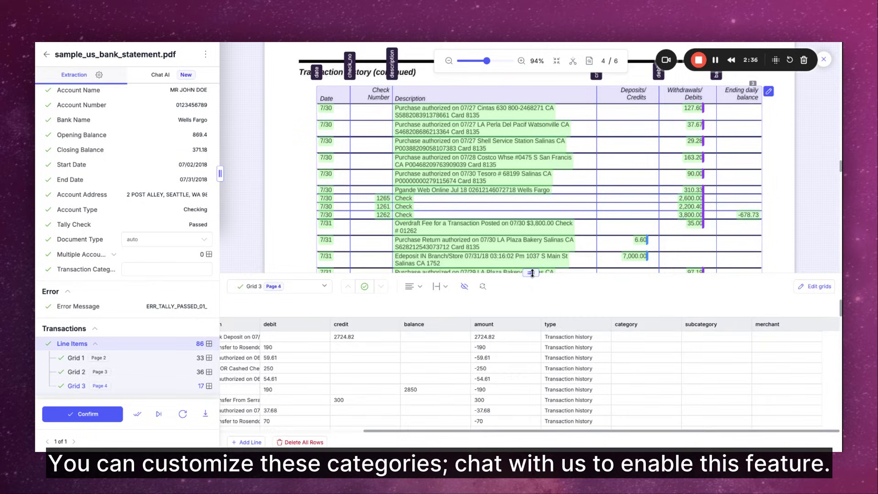
drag(531, 273, 531, 298)
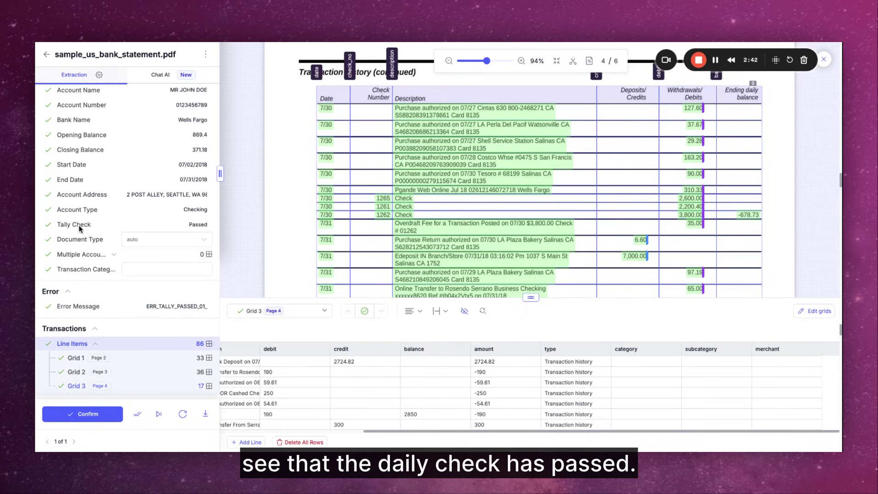
Check the passed Tally Check, 869.4 Opening Balance and 371.18 Closing Balance against the statement.
click(184, 224)
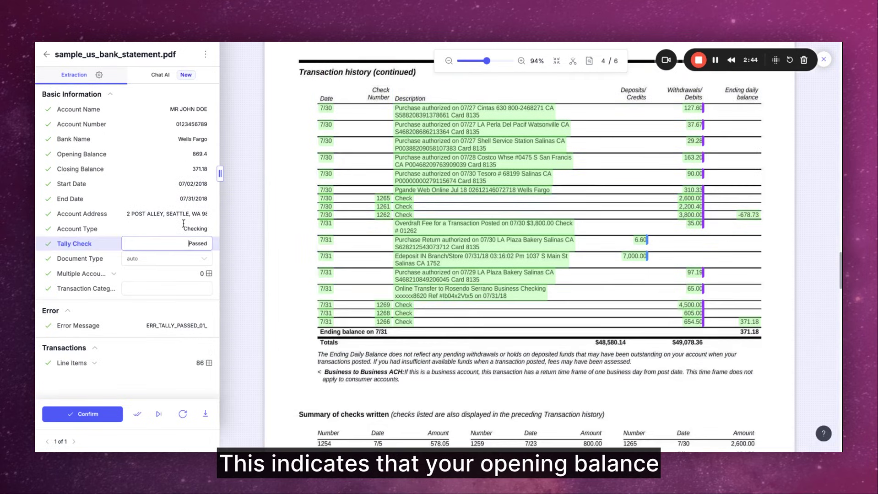
click(169, 157)
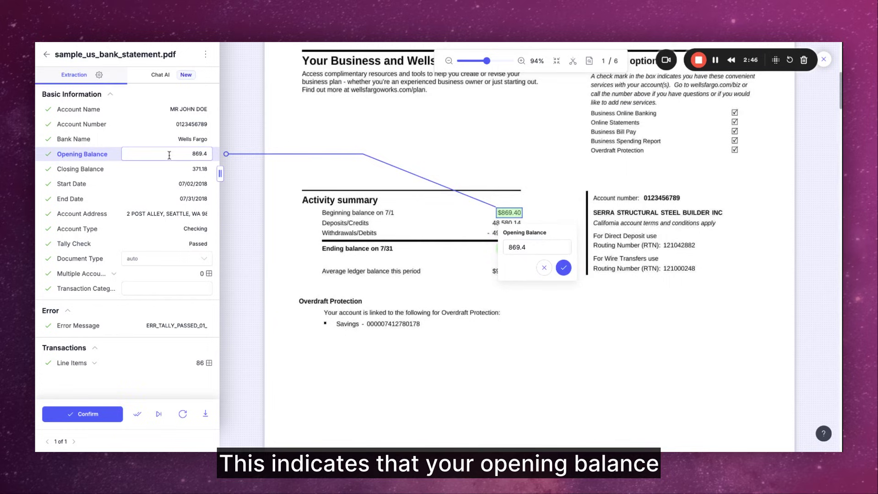
click(190, 166)
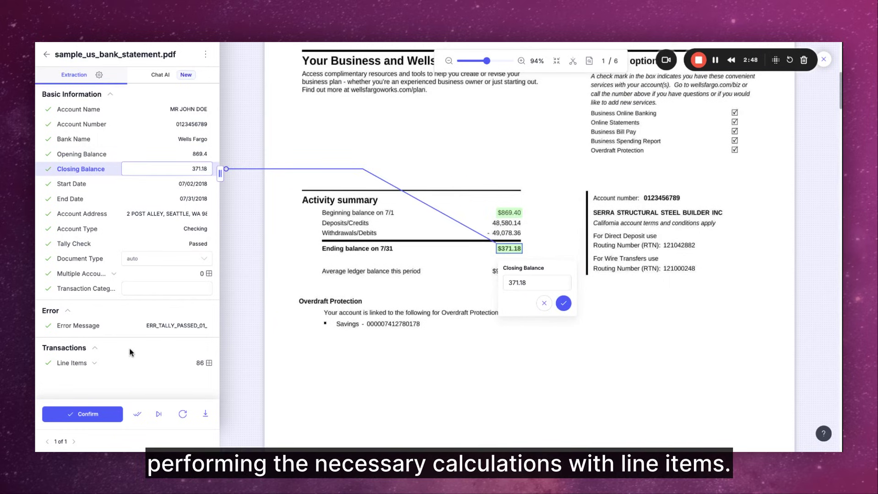
Reopen the Line Items grids, dismiss the correction tip, and review Grid 3's final rows.
click(116, 364)
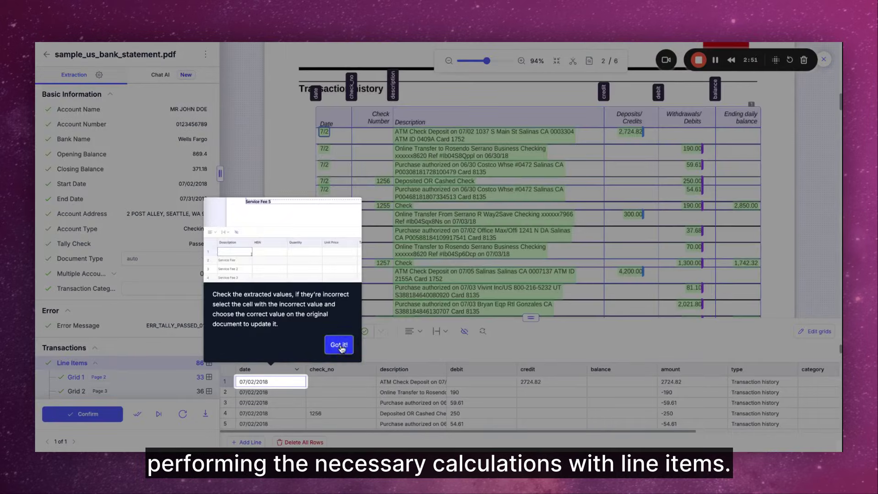
click(341, 346)
scroll(421, 401, down, 15)
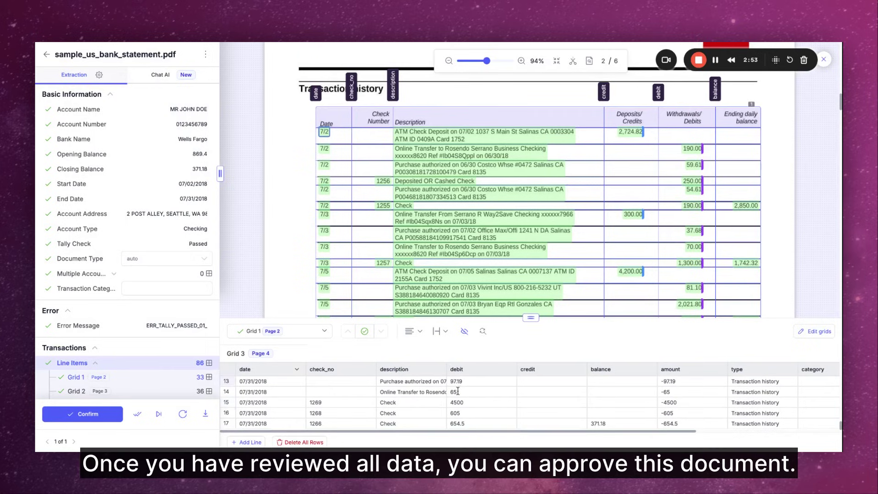
scroll(464, 408, up, 15)
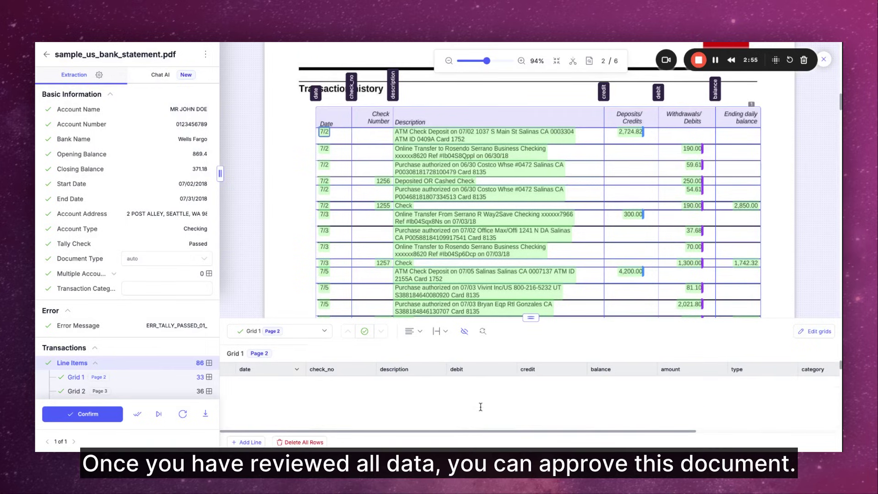
scroll(480, 407, down, 15)
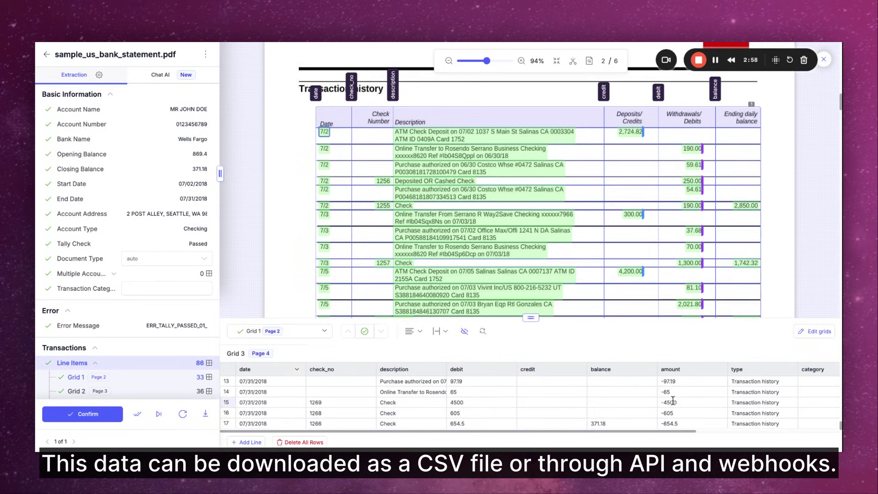
Download the extracted statement data as a JSON file.
click(205, 414)
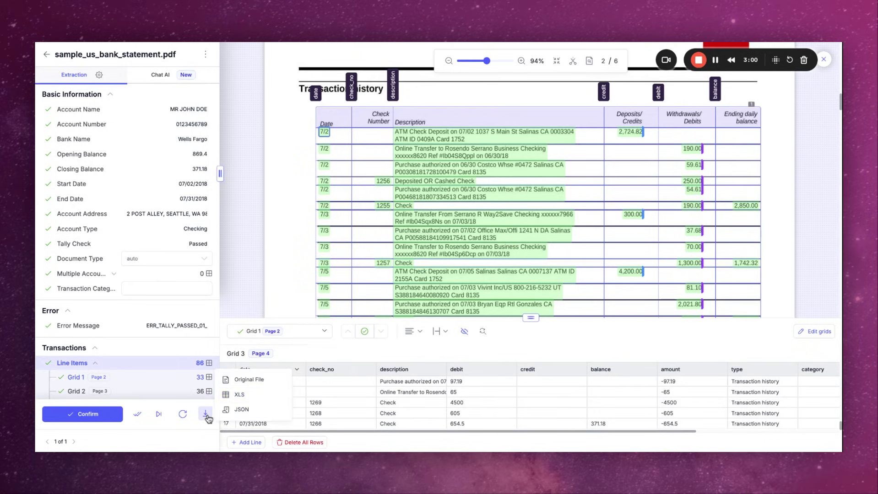
click(258, 397)
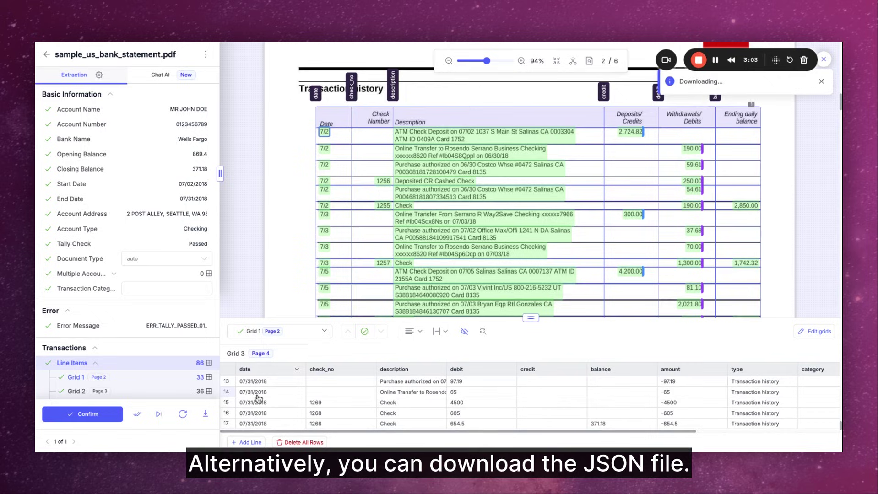